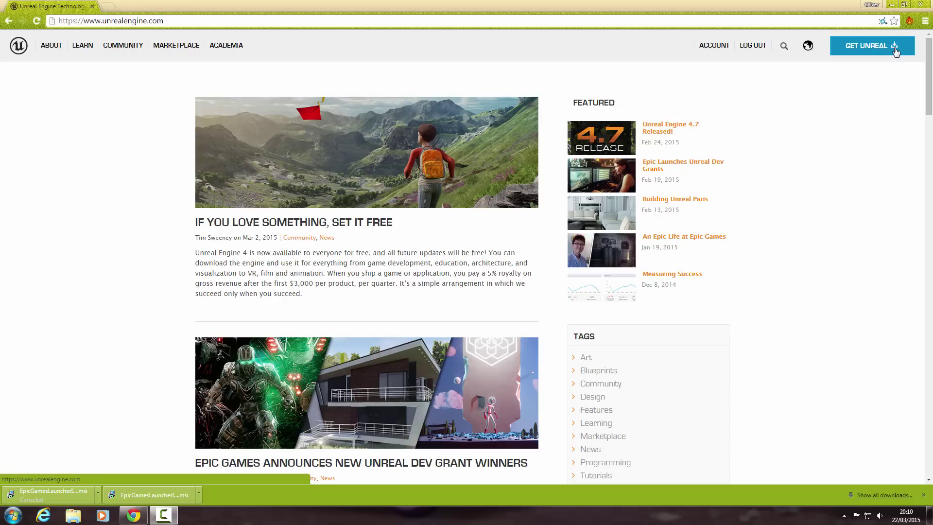
# - Download the Windows Epic Games Launcher installer from Get Unreal and open the .msi file
pyautogui.click(879, 51)
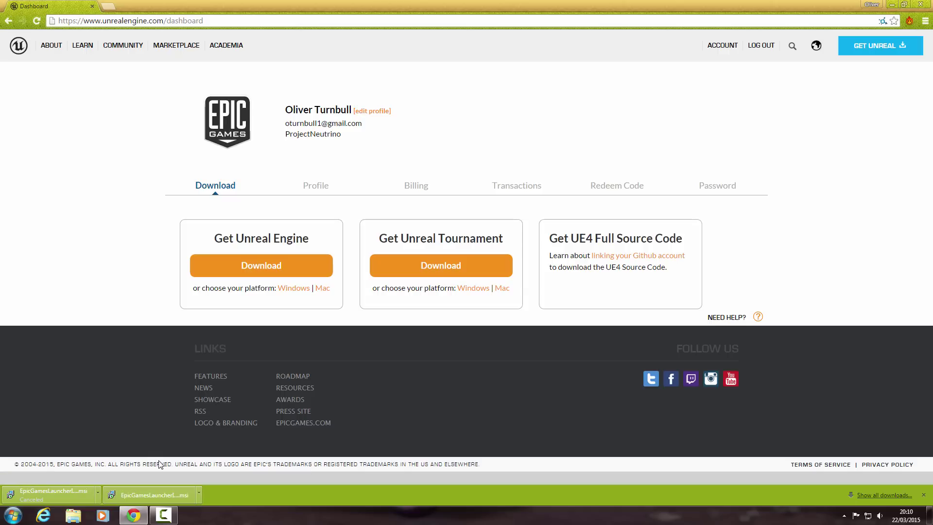
pyautogui.click(158, 495)
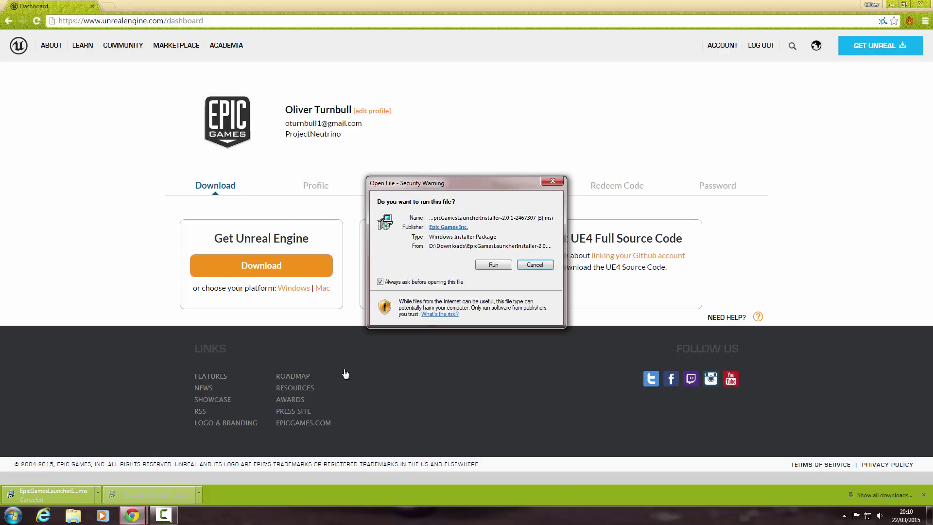
# - Allow the installer to run and install the launcher into the default Epic Games folder
pyautogui.click(492, 266)
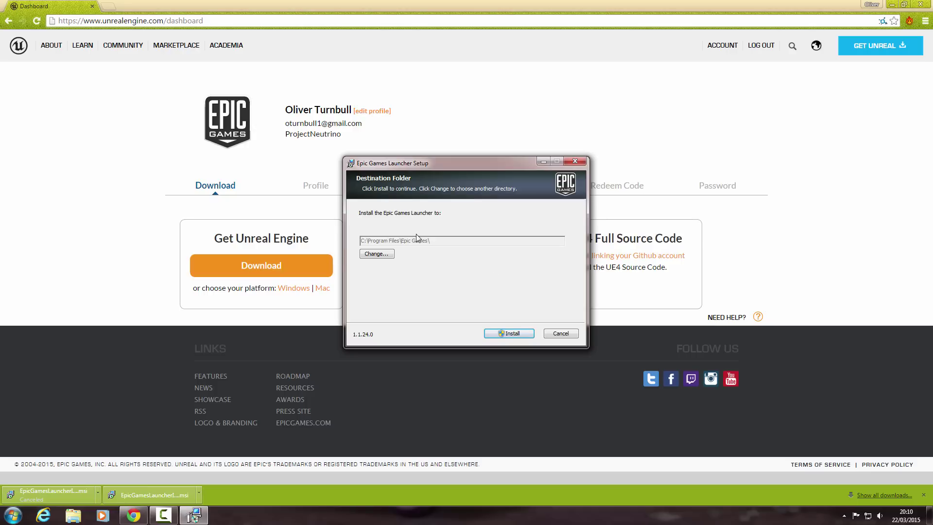
pyautogui.click(514, 335)
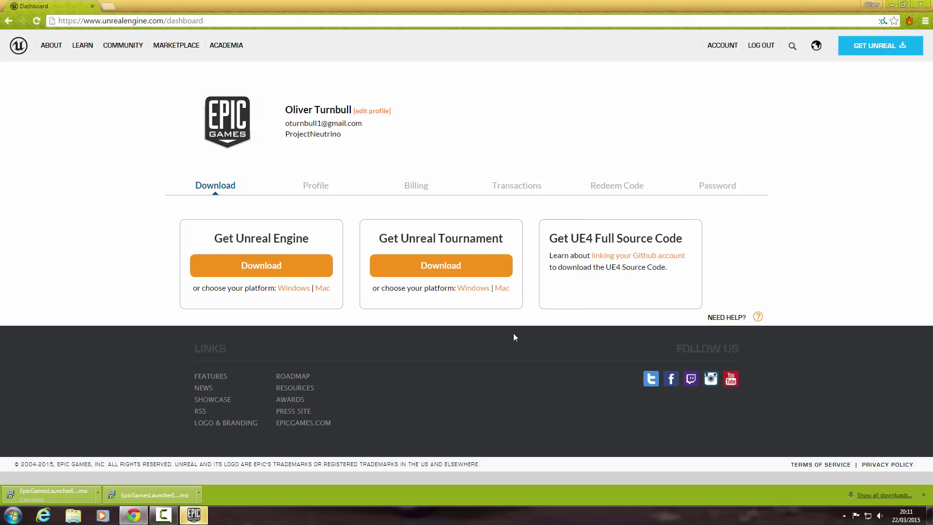
pyautogui.moveTo(194, 515)
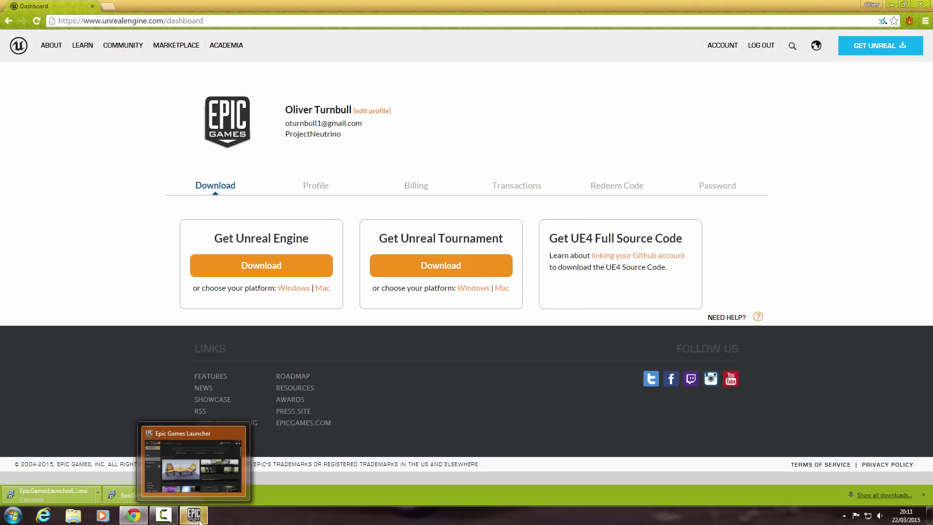
# - Maximize the launcher, keep version 4.7.3 selected, and start installing 4.7.3 from the Library
pyautogui.click(194, 466)
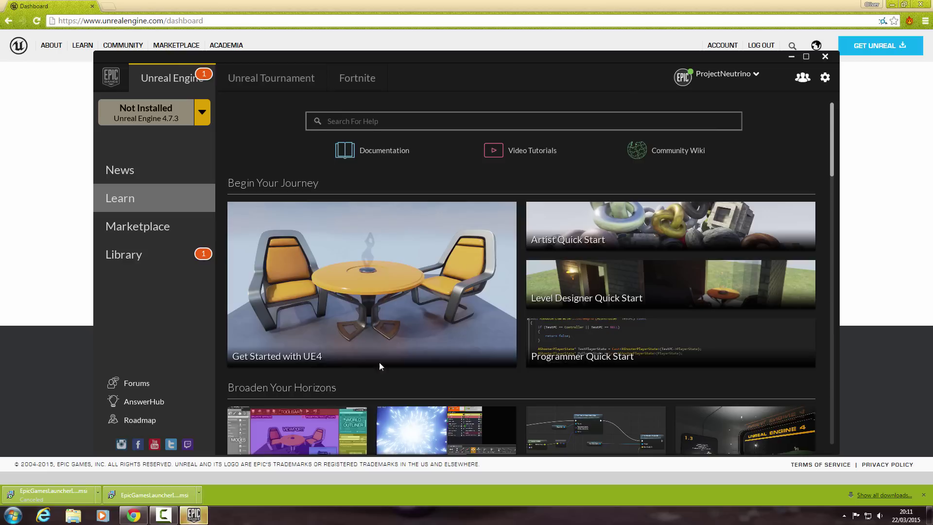
pyautogui.click(806, 57)
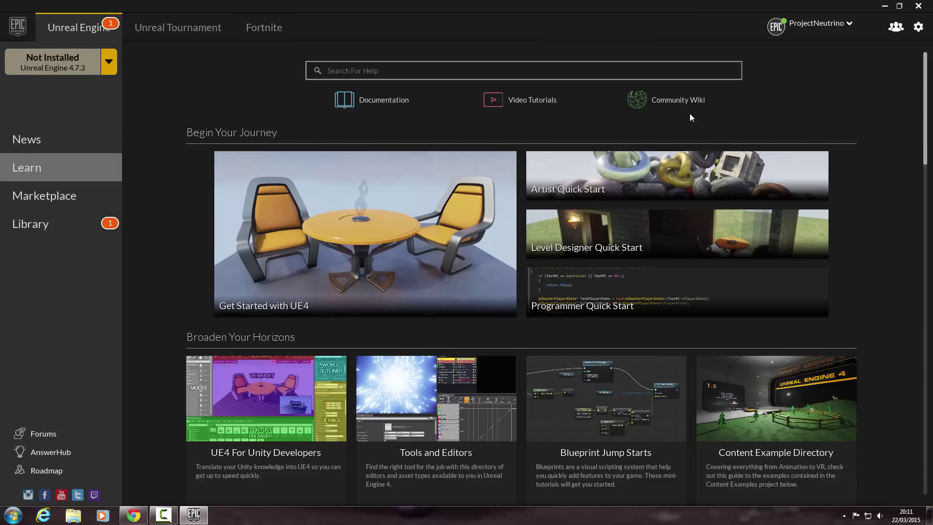
pyautogui.click(109, 66)
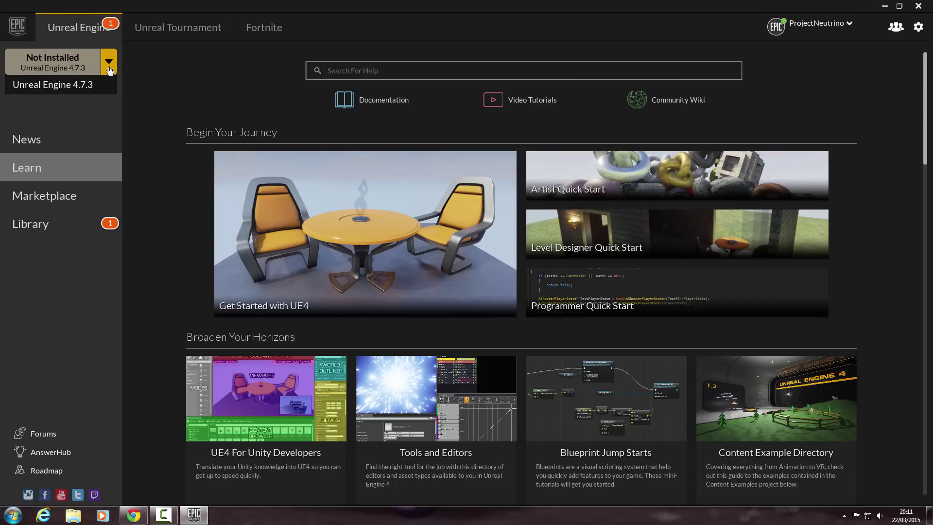
pyautogui.click(81, 83)
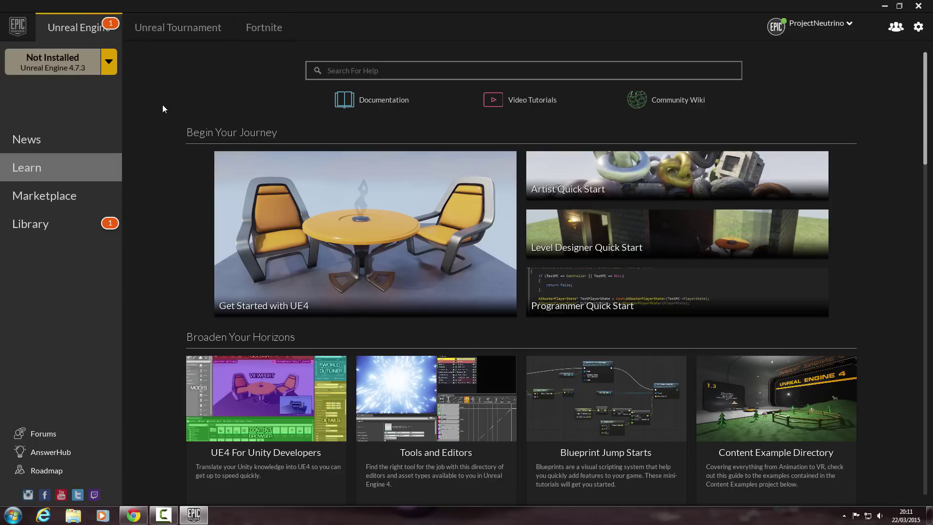
pyautogui.click(56, 234)
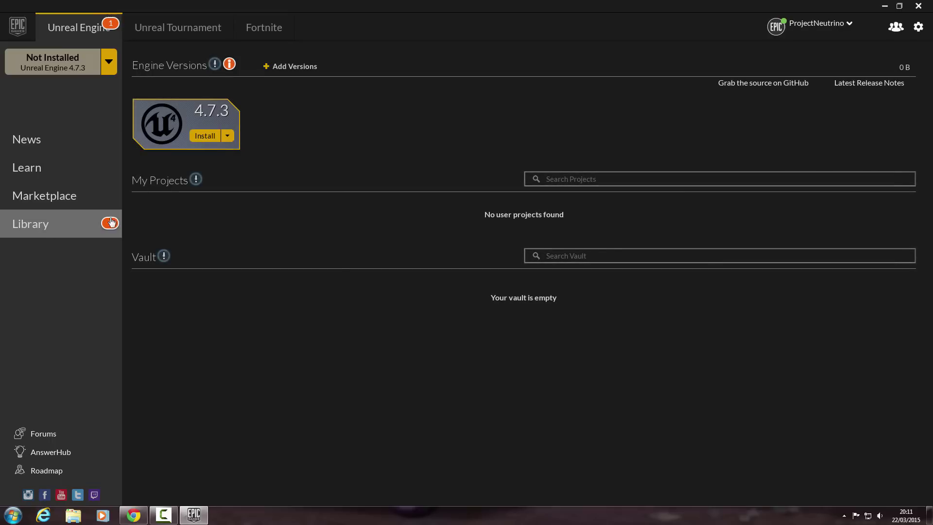
pyautogui.click(205, 137)
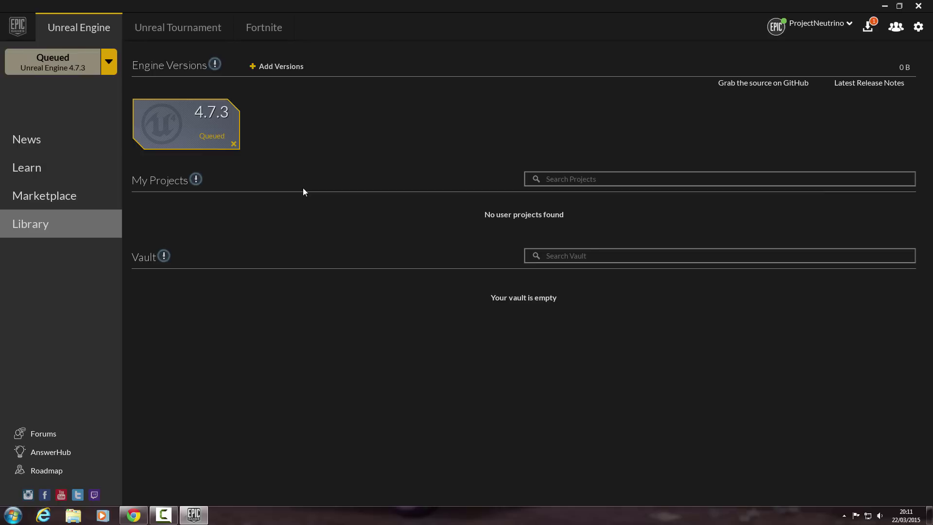
# - Open and close the Start menu twice while Unreal Engine 4.7.3 starts downloading
pyautogui.click(12, 514)
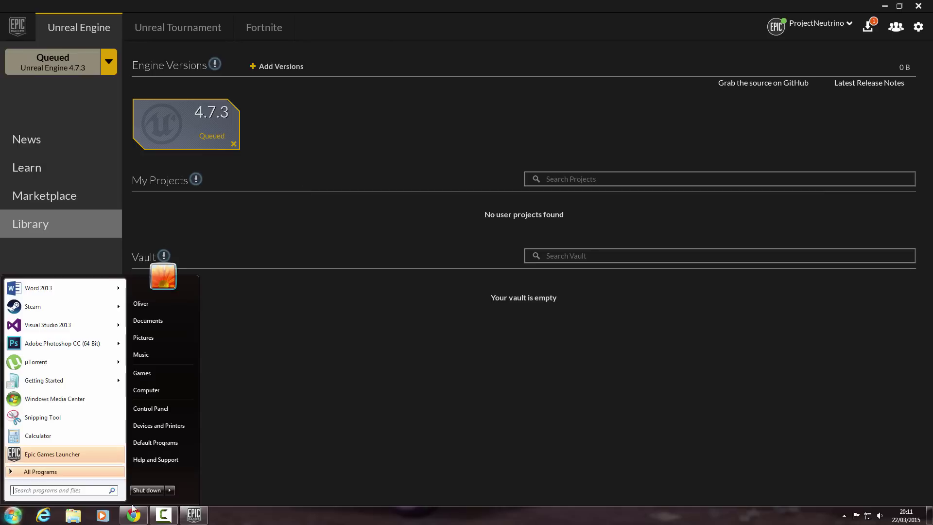
pyautogui.click(198, 519)
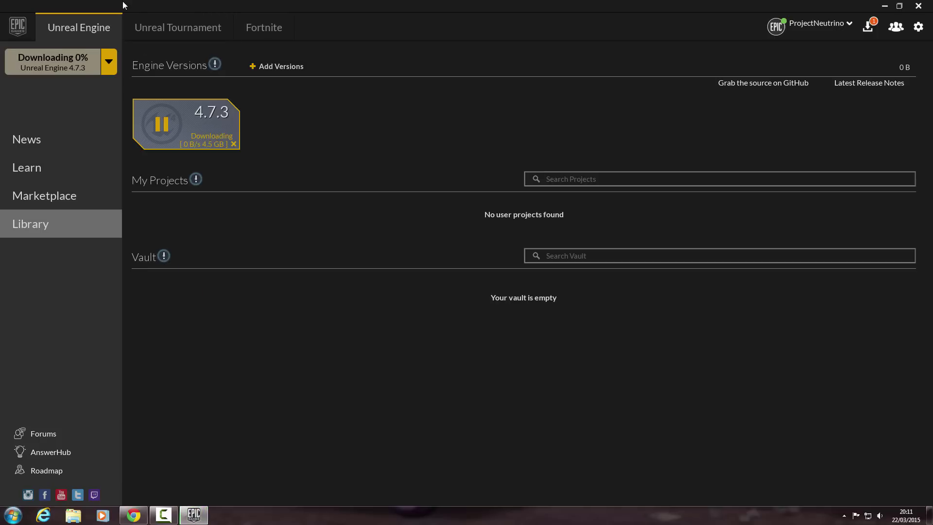
pyautogui.click(12, 515)
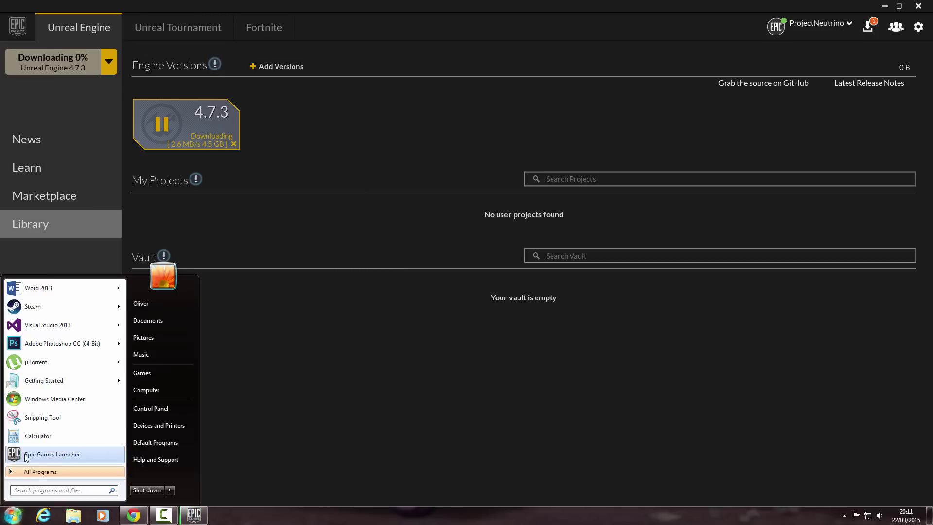
pyautogui.click(248, 235)
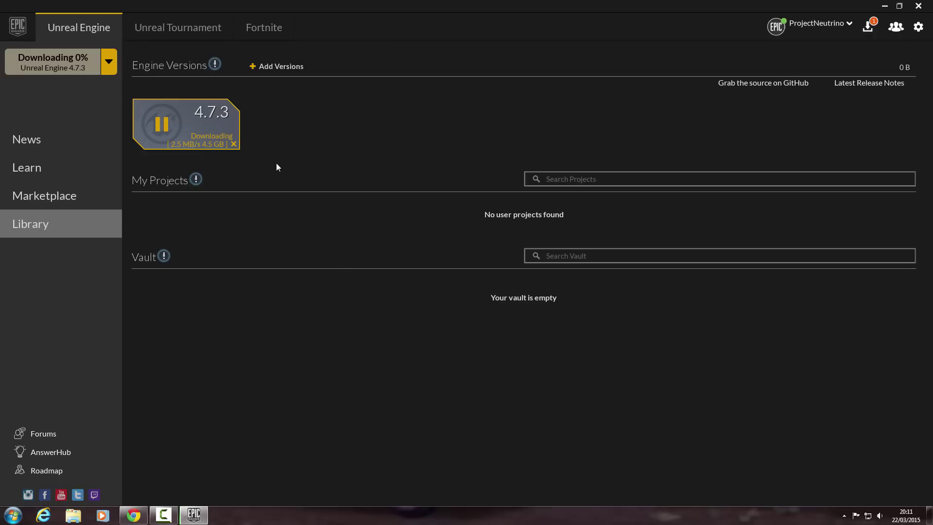